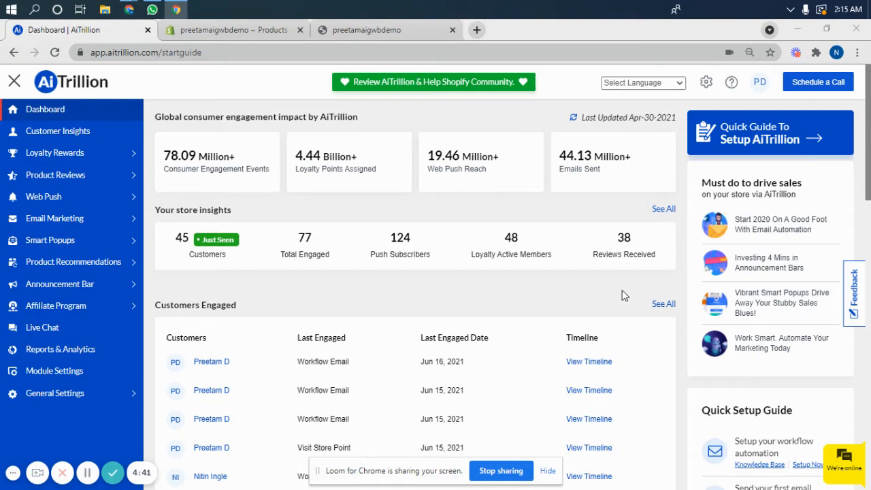
Step: Open the Free Product Reward Setting page under Loyalty Rewards and select the aio_reward_shortcode embed code
{"action": "left_click", "coordinate": [116, 162]}
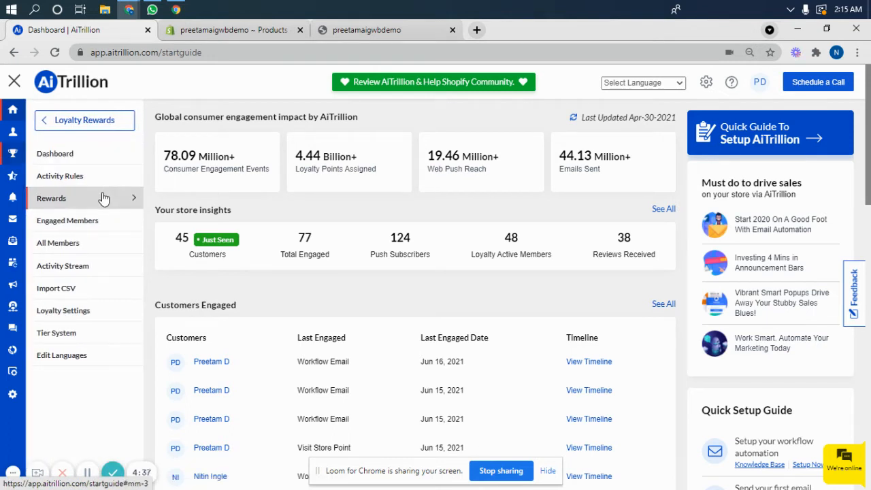
{"action": "left_click", "coordinate": [104, 198]}
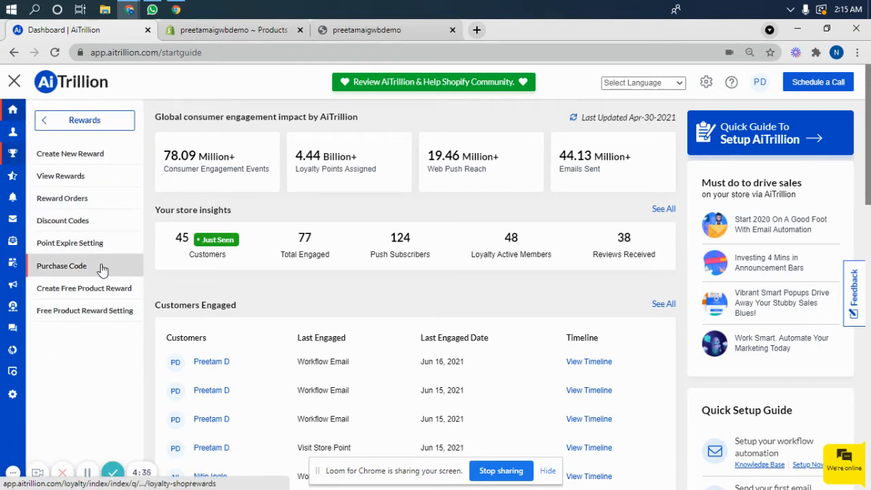
{"action": "left_click", "coordinate": [100, 312]}
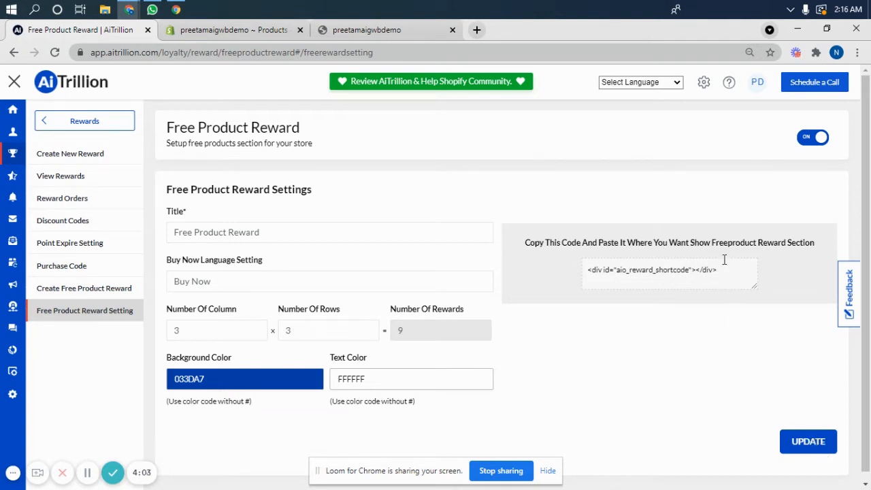
{"action": "left_click_drag", "start_coordinate": [724, 266], "coordinate": [589, 268]}
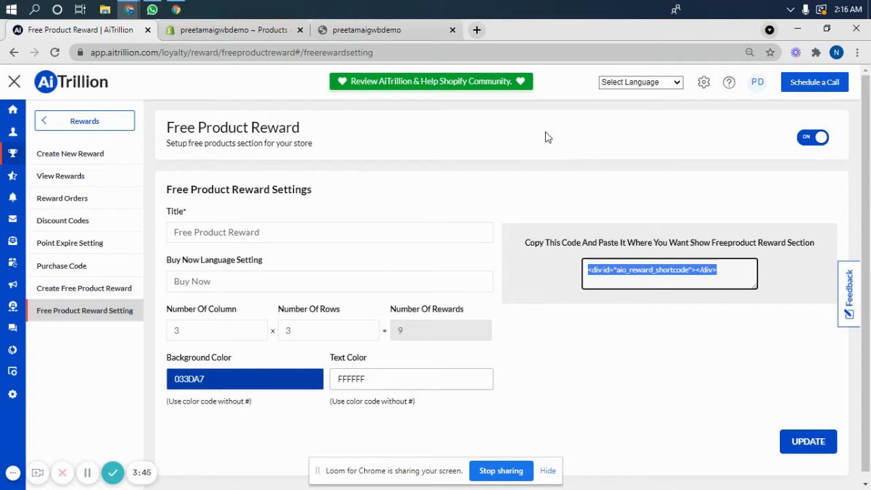
Step: Switch to the demo storefront and review the reward items on its Free Products page
{"action": "left_click", "coordinate": [407, 29]}
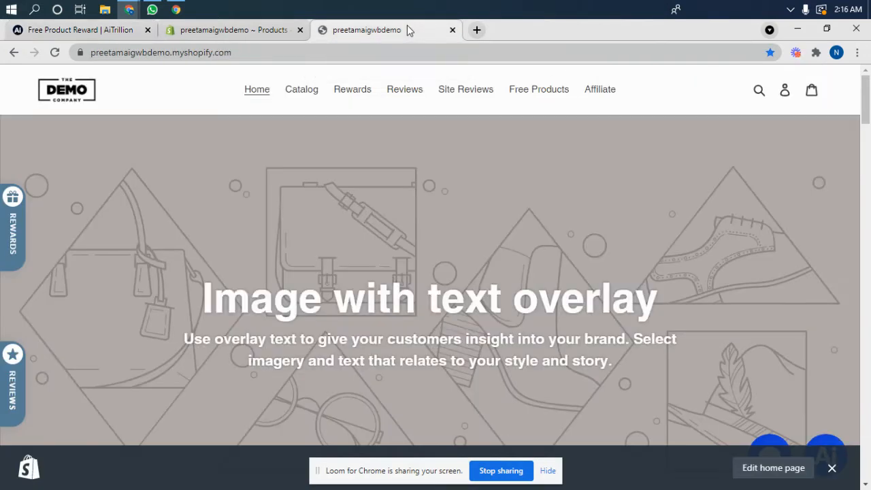
{"action": "left_click", "coordinate": [525, 92]}
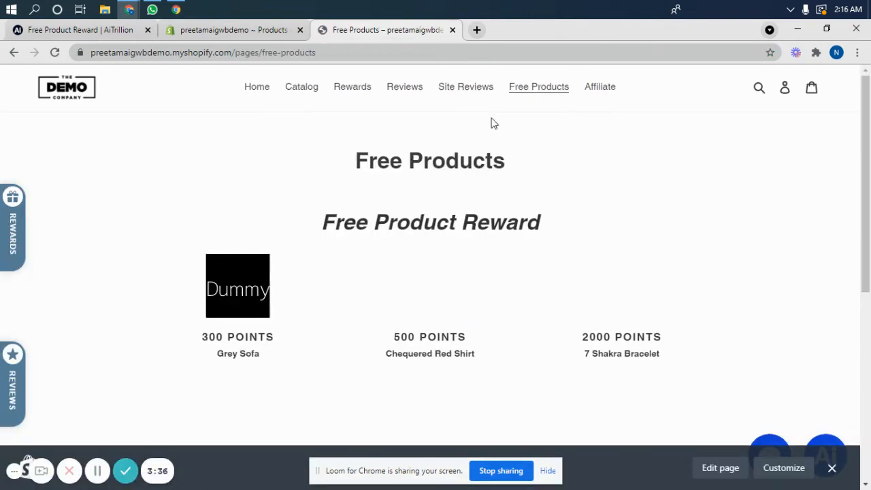
{"action": "scroll", "coordinate": [494, 123], "scroll_direction": "down", "scroll_amount": 1}
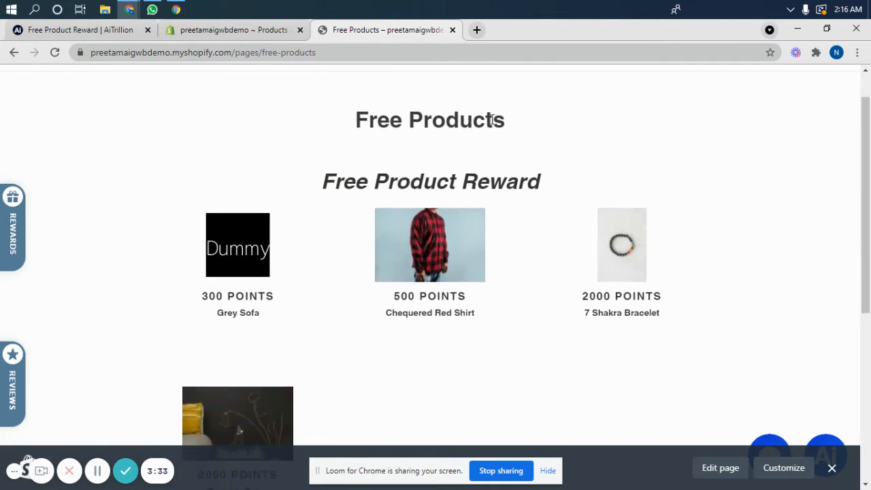
{"action": "scroll", "coordinate": [492, 120], "scroll_direction": "down", "scroll_amount": 1}
{"action": "scroll", "coordinate": [493, 121], "scroll_direction": "up", "scroll_amount": 1}
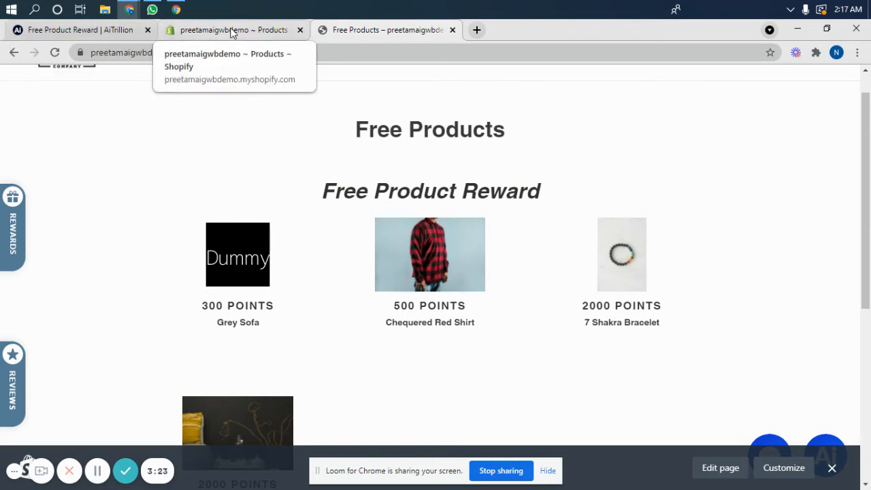
Step: Return to AiTrillion and start a new reward under Create Free Product Reward
{"action": "left_click", "coordinate": [99, 32]}
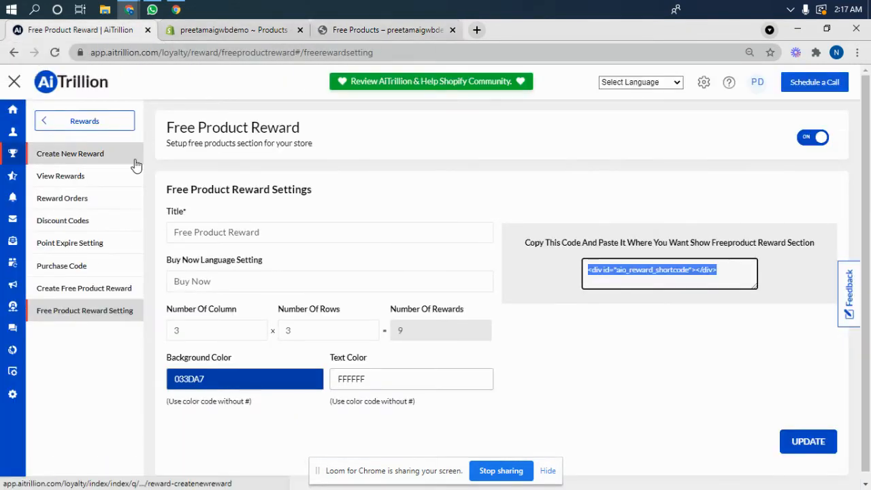
{"action": "left_click", "coordinate": [101, 298]}
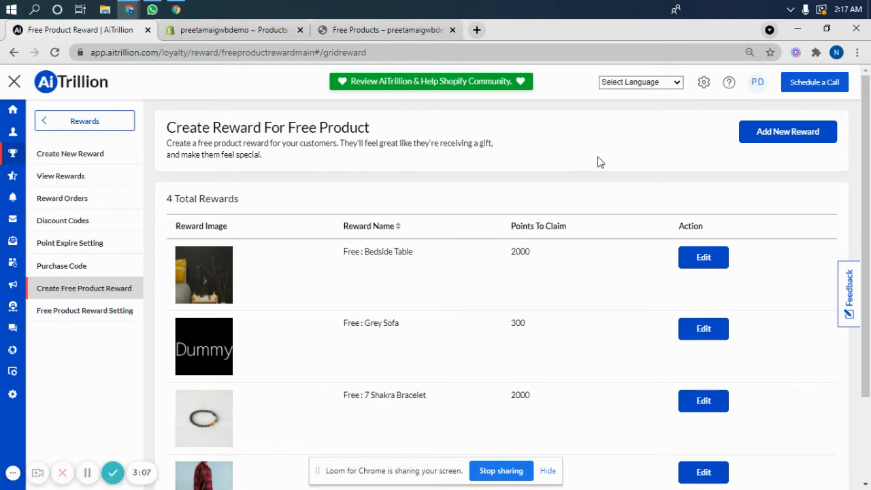
{"action": "left_click", "coordinate": [804, 135]}
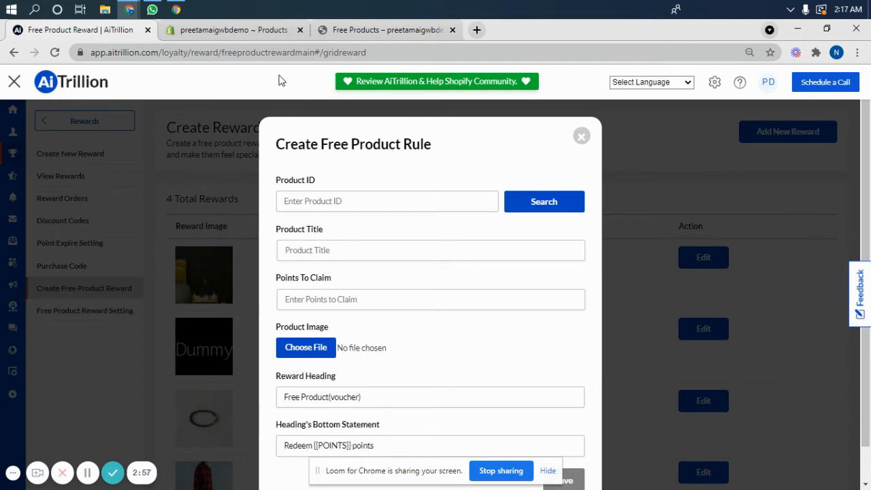
Step: Switch to the Shopify admin, open the Black Beanbag product, and copy its product ID from the page address
{"action": "left_click", "coordinate": [266, 29]}
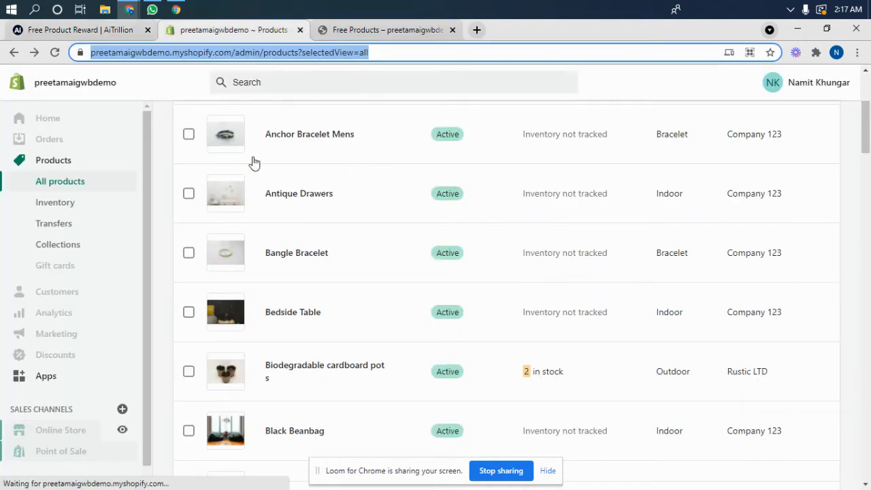
{"action": "scroll", "coordinate": [325, 264], "scroll_direction": "down", "scroll_amount": 1}
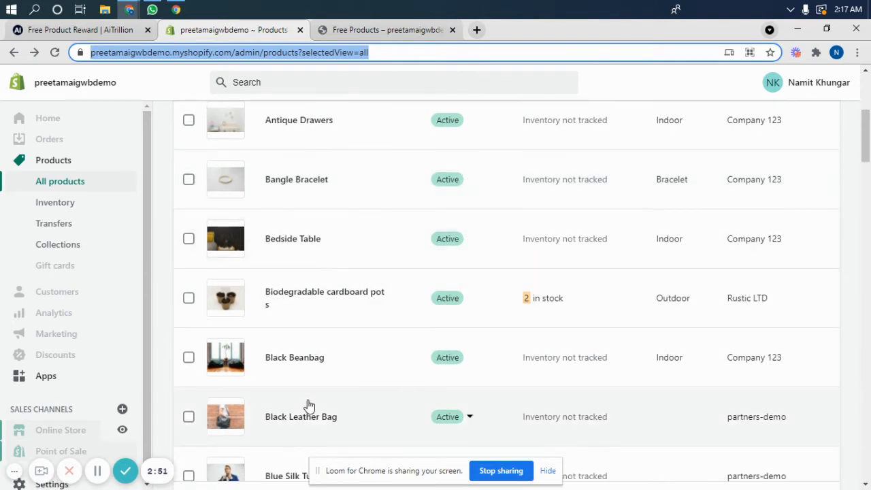
{"action": "left_click", "coordinate": [308, 368]}
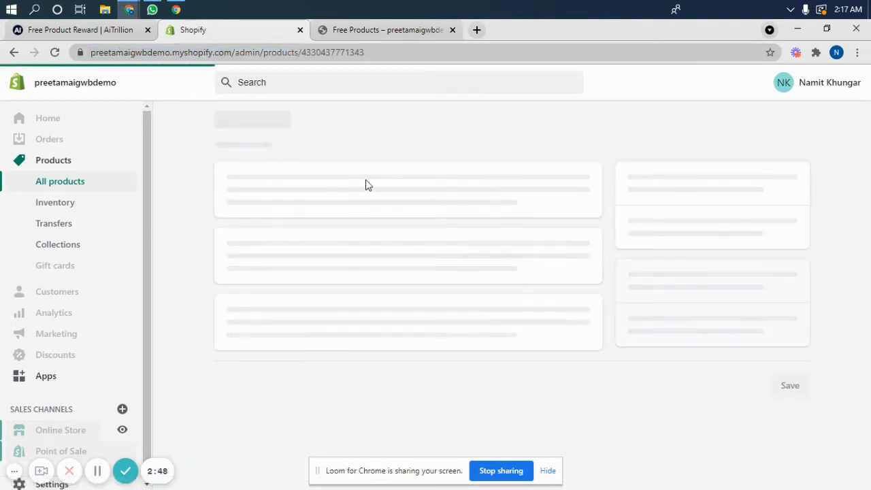
{"action": "left_click_drag", "start_coordinate": [366, 53], "coordinate": [303, 51]}
{"action": "key", "text": "ctrl+c"}
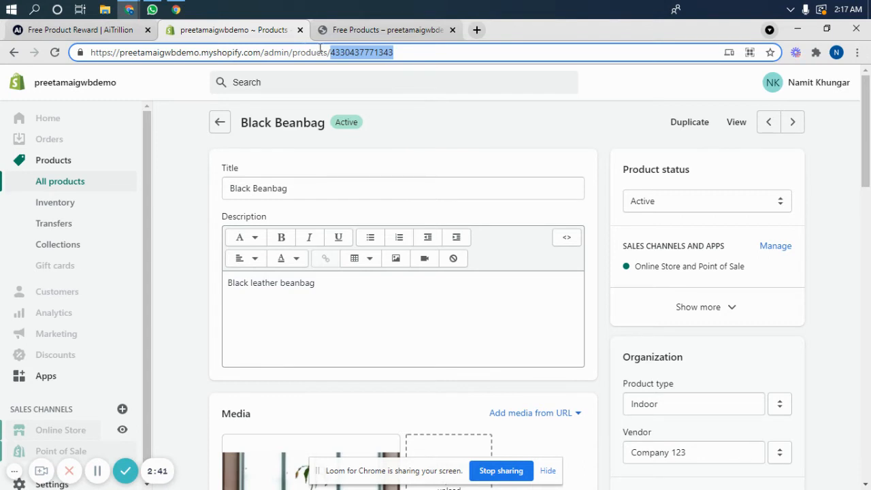
{"action": "right_click", "coordinate": [336, 51]}
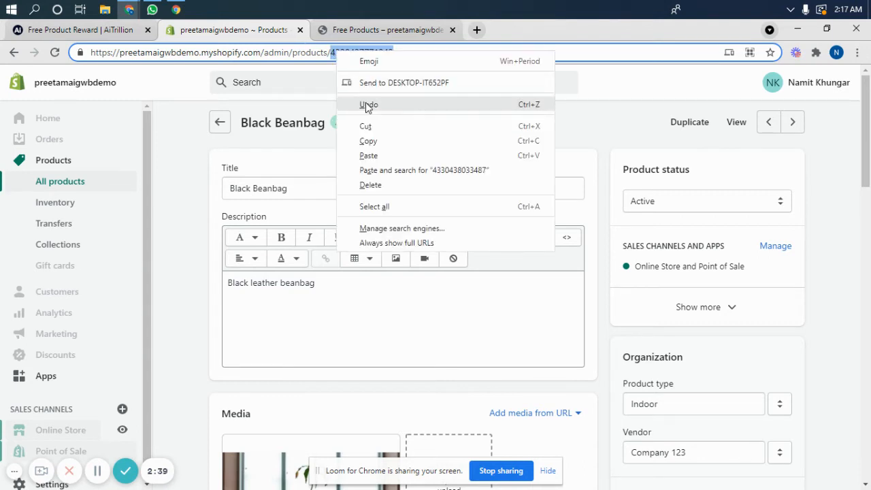
{"action": "left_click", "coordinate": [368, 141]}
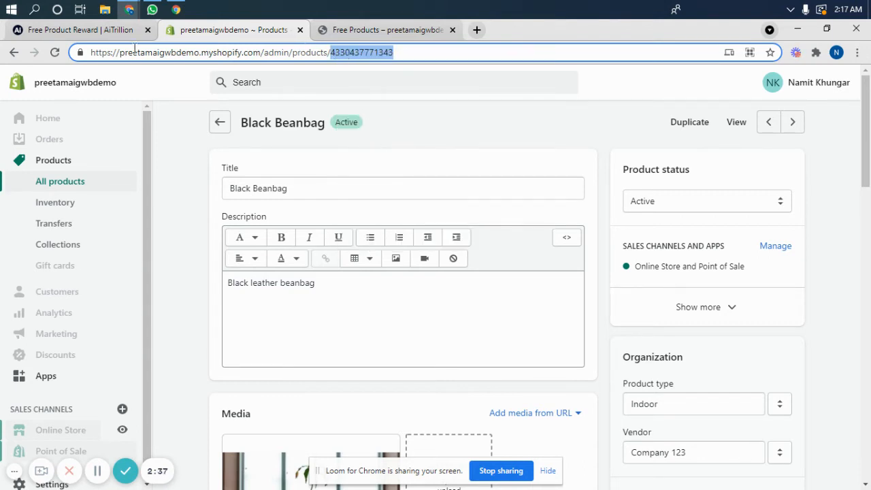
Step: Back in AiTrillion, paste the copied product ID into the Create Free Product Rule form and look up the product
{"action": "left_click", "coordinate": [110, 32]}
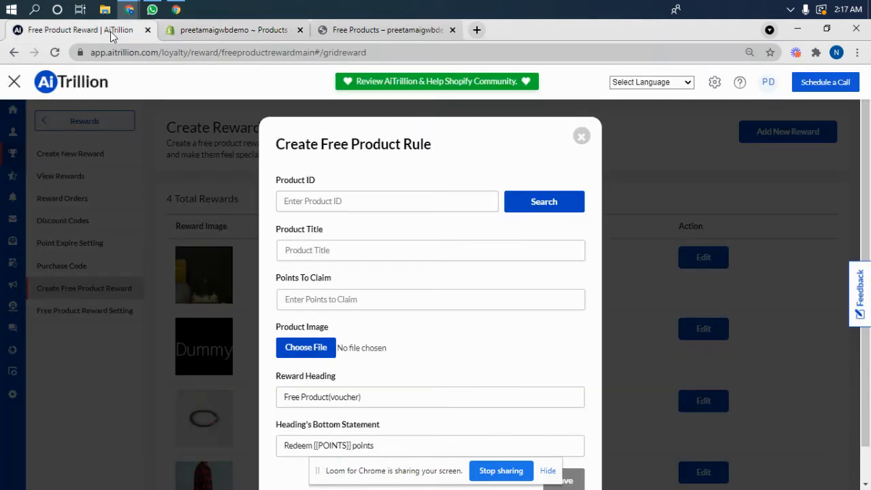
{"action": "left_click", "coordinate": [366, 204]}
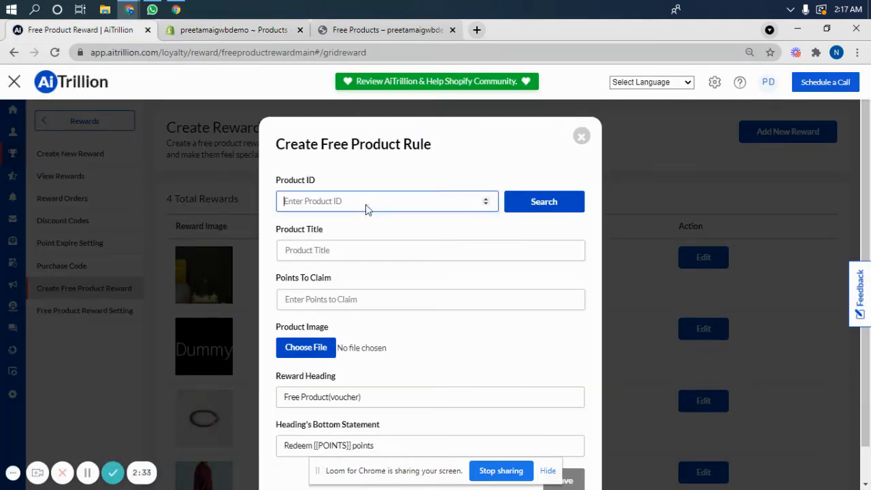
{"action": "right_click", "coordinate": [366, 204]}
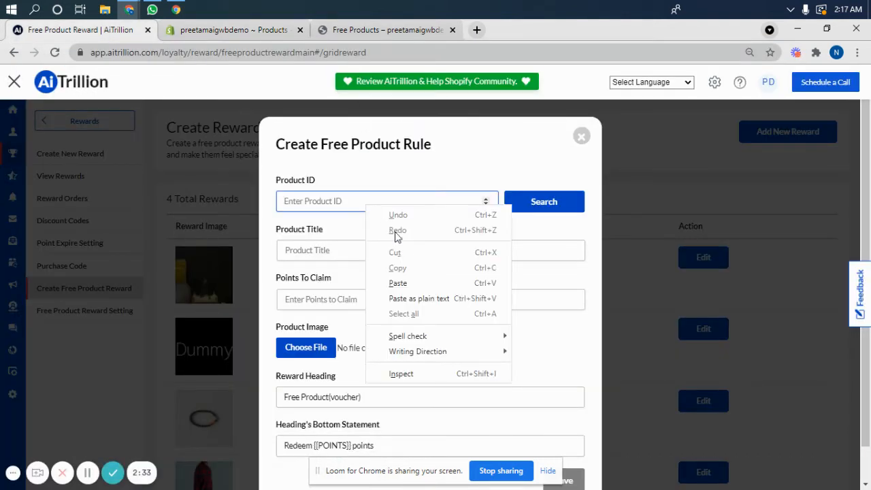
{"action": "left_click", "coordinate": [401, 282]}
{"action": "left_click", "coordinate": [561, 207]}
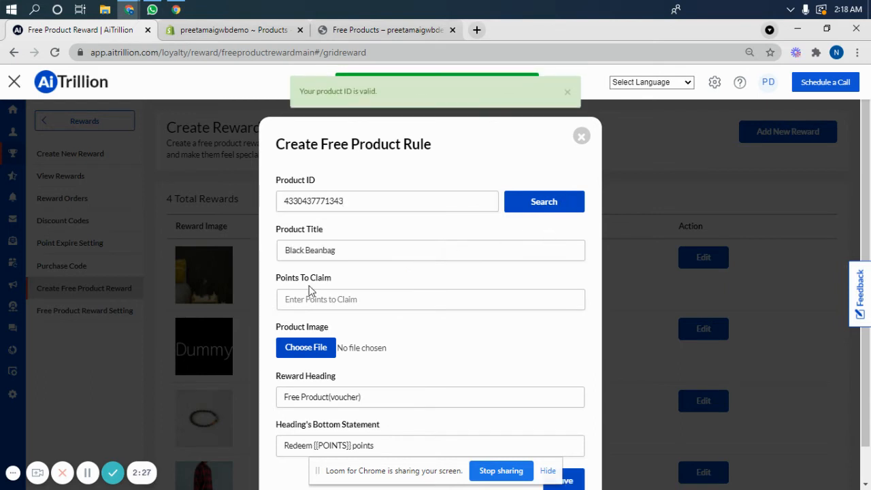
Step: Set the points to claim for the Black Beanbag to 150 and save the free product rule
{"action": "left_click", "coordinate": [329, 249]}
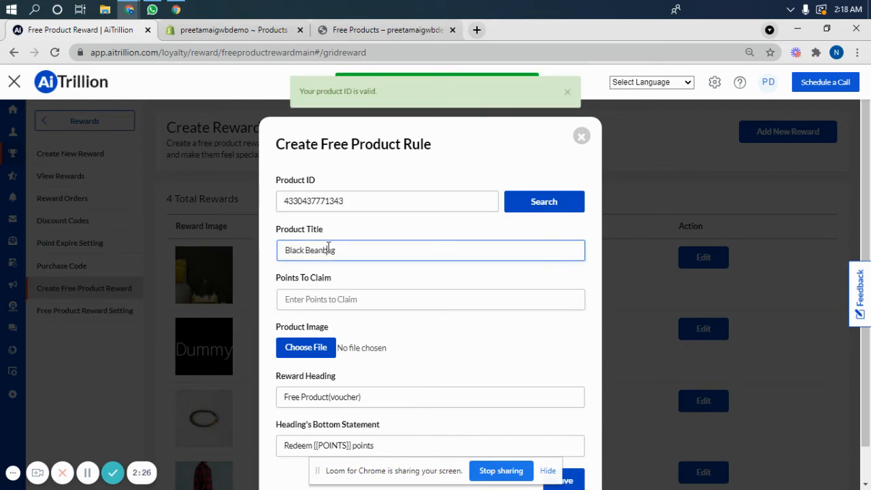
{"action": "left_click", "coordinate": [325, 292]}
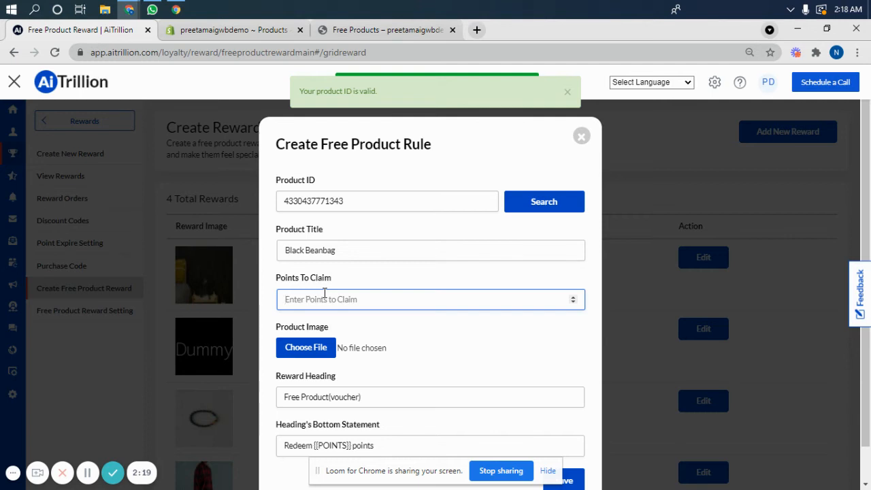
{"action": "type", "text": "150"}
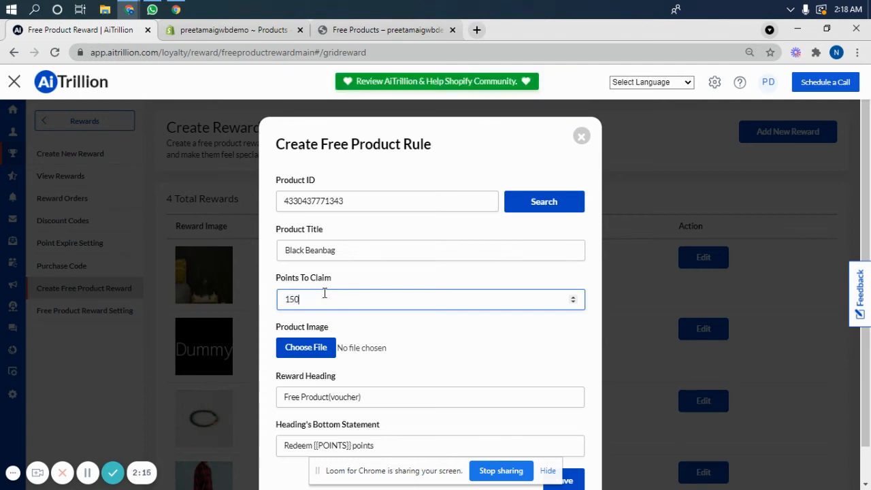
{"action": "left_click", "coordinate": [312, 351]}
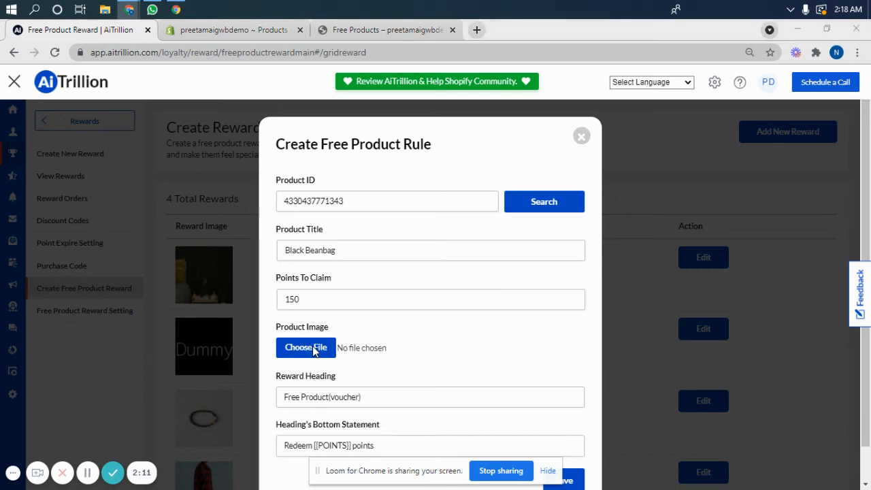
{"action": "left_click", "coordinate": [379, 308]}
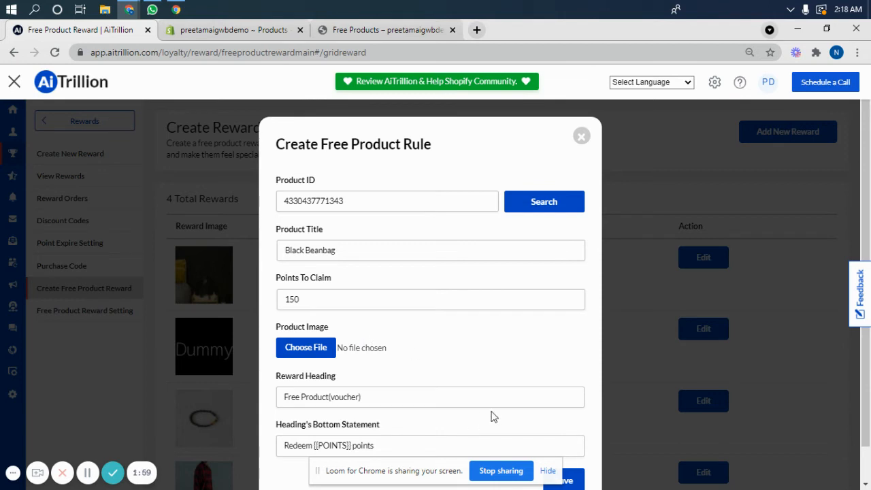
{"action": "scroll", "coordinate": [524, 411], "scroll_direction": "down", "scroll_amount": 1}
{"action": "scroll", "coordinate": [524, 410], "scroll_direction": "down", "scroll_amount": 3}
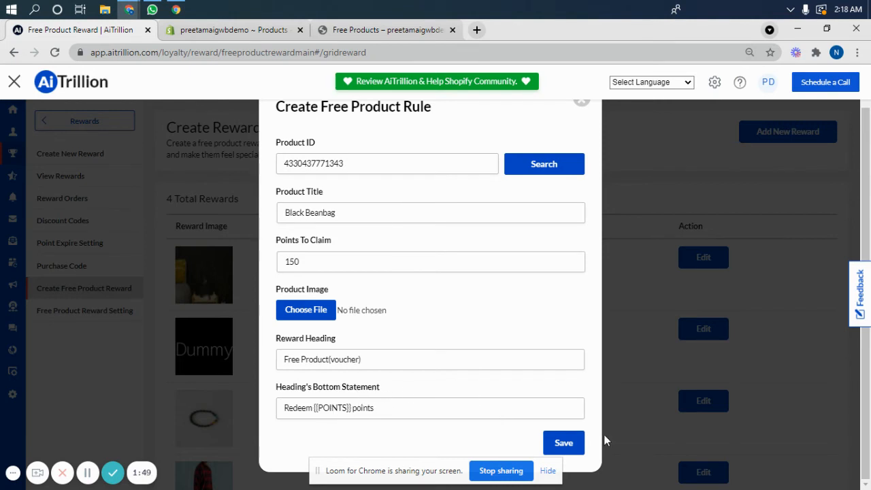
{"action": "left_click", "coordinate": [563, 444]}
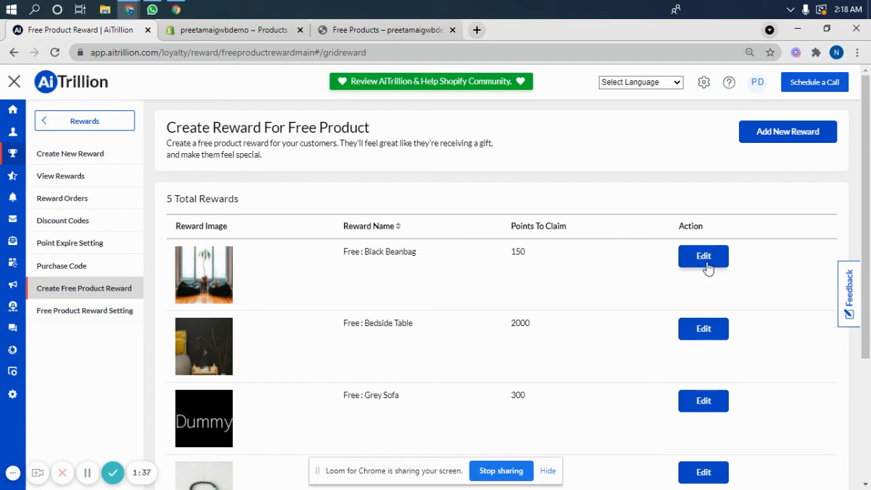
Step: Switch to the storefront, reload the Free Products page, and check its reward list for the Black Beanbag
{"action": "left_click", "coordinate": [351, 30]}
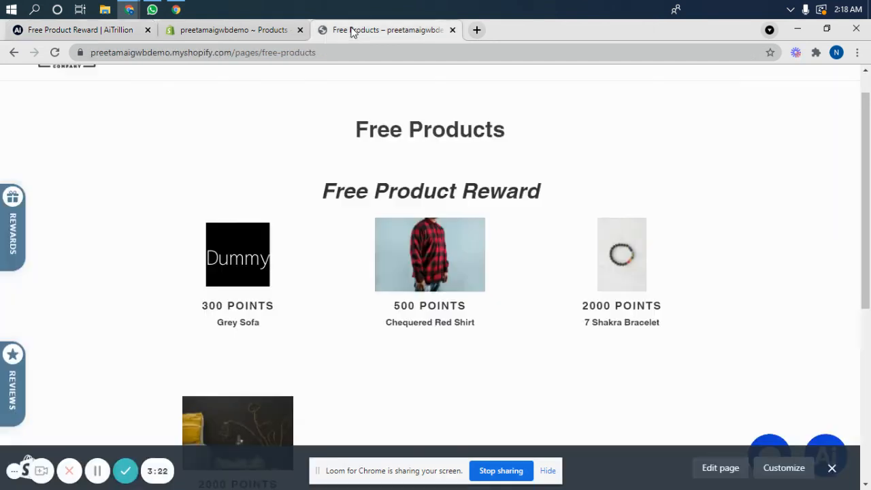
{"action": "left_click", "coordinate": [332, 52]}
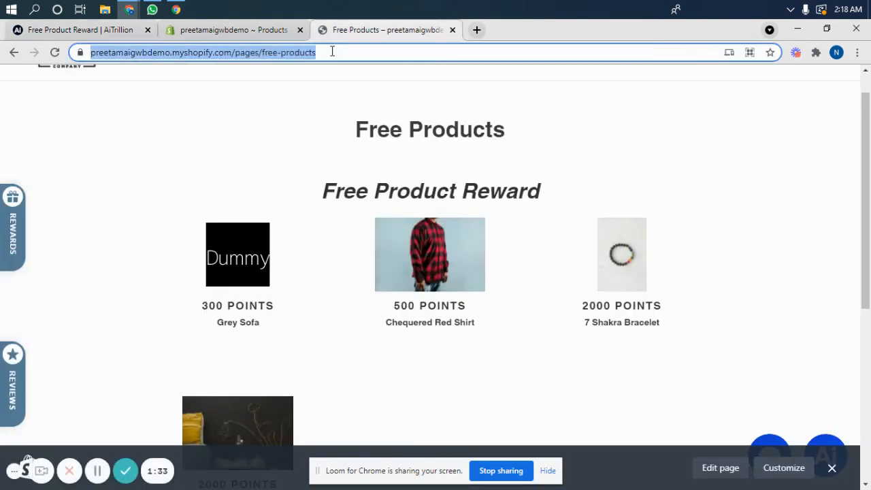
{"action": "key", "text": "Return"}
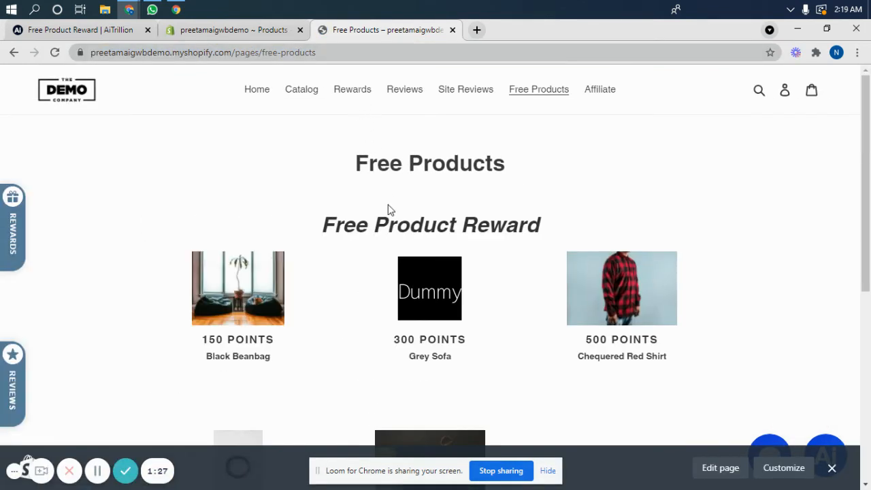
{"action": "scroll", "coordinate": [388, 210], "scroll_direction": "down", "scroll_amount": 1}
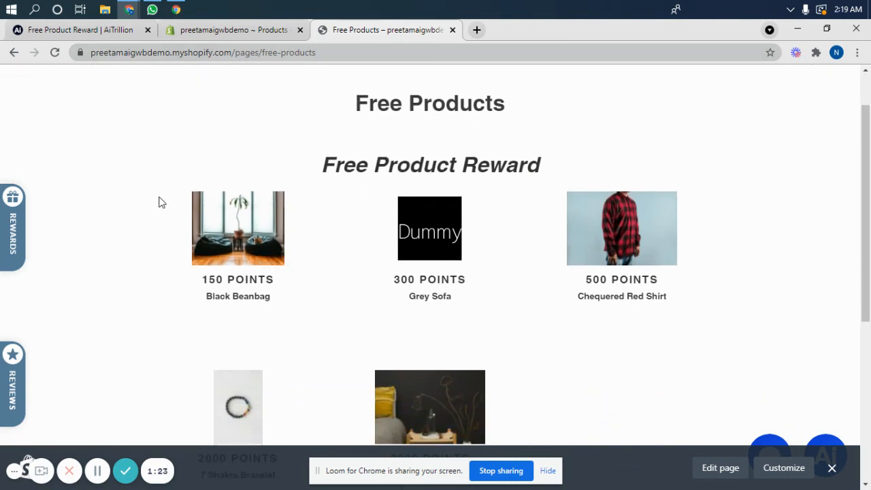
{"action": "left_click", "coordinate": [98, 471]}
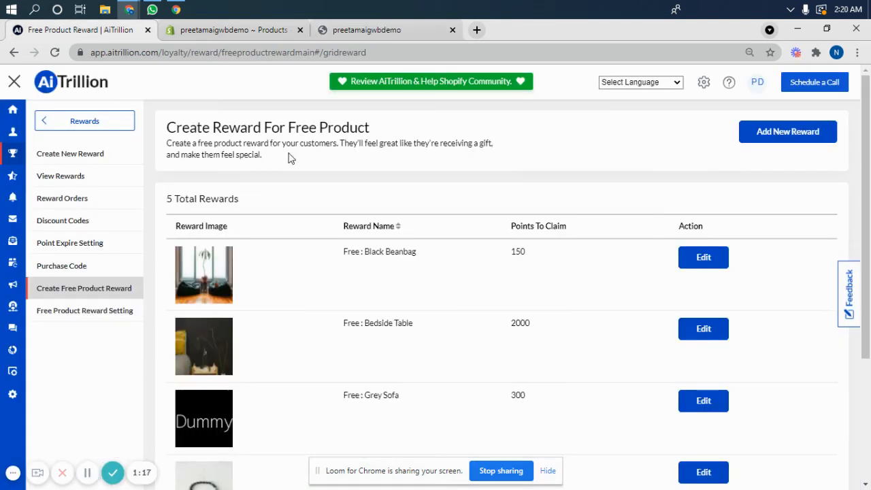
Step: Open the Free Products page from the storefront home page and examine the Buy Now options on the rewards
{"action": "left_click", "coordinate": [384, 29]}
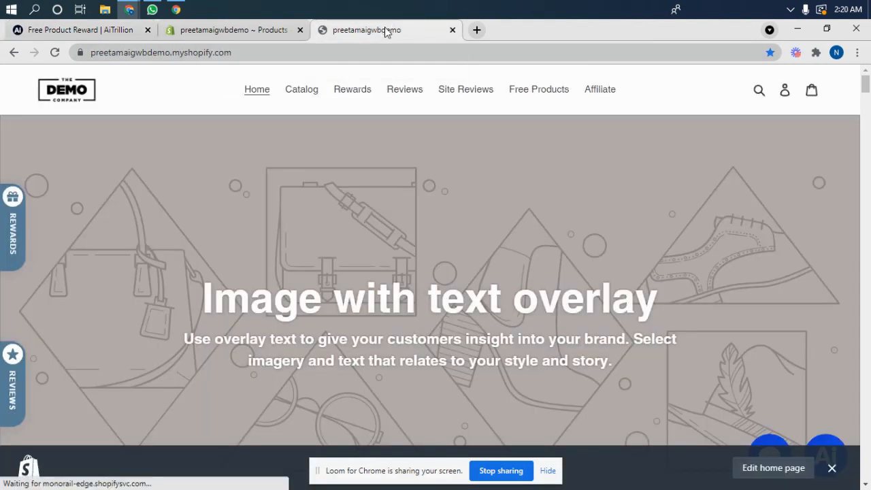
{"action": "left_click", "coordinate": [541, 90]}
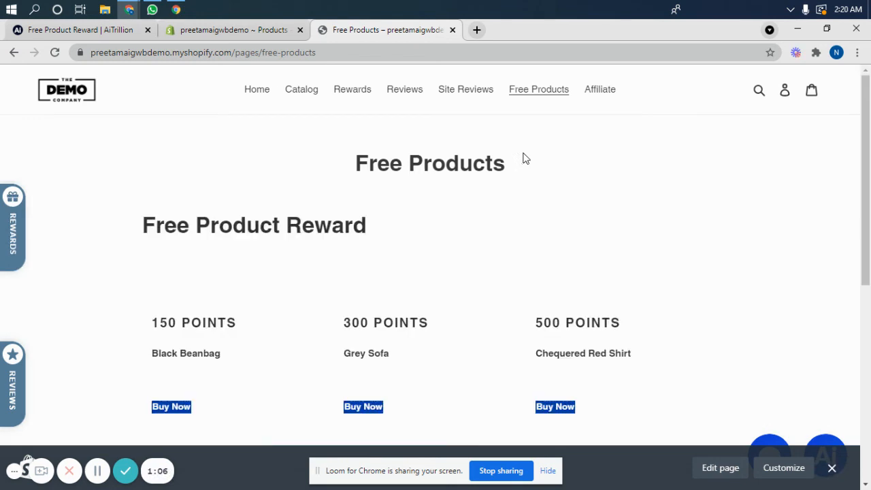
{"action": "scroll", "coordinate": [522, 158], "scroll_direction": "down", "scroll_amount": 1}
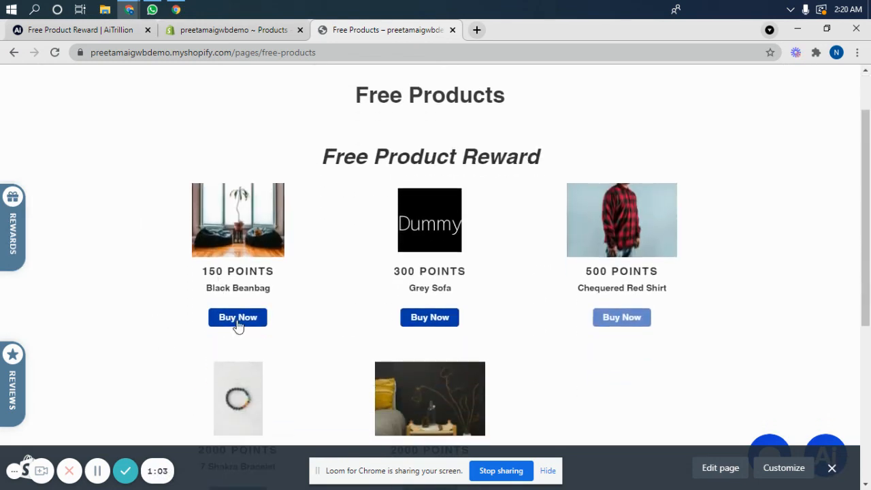